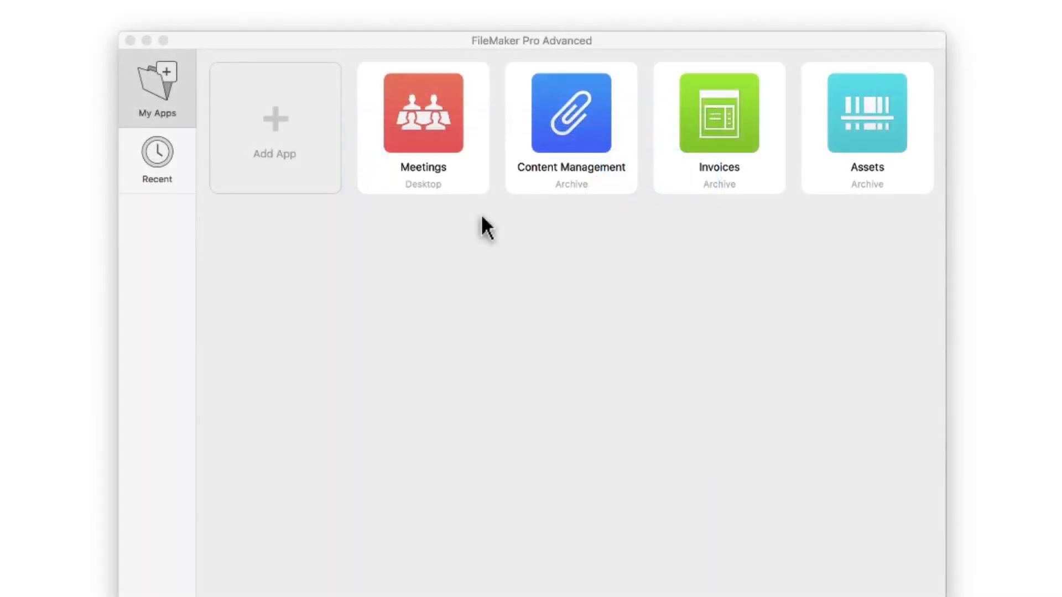
# Open the Meetings app and sign in with the account password.
pyautogui.click(426, 145)
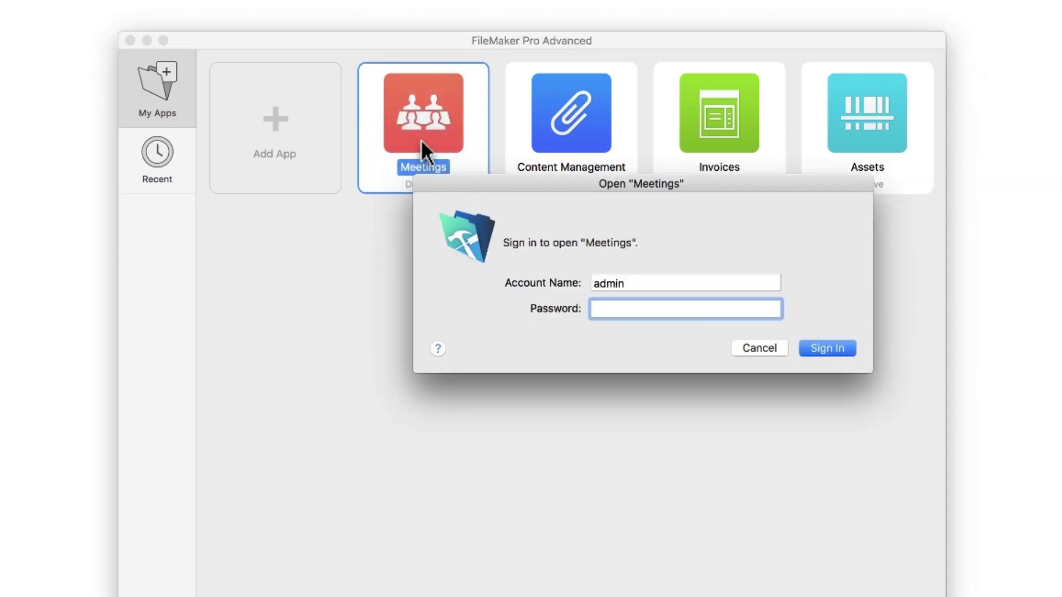
pyautogui.write('password')
pyautogui.click(827, 348)
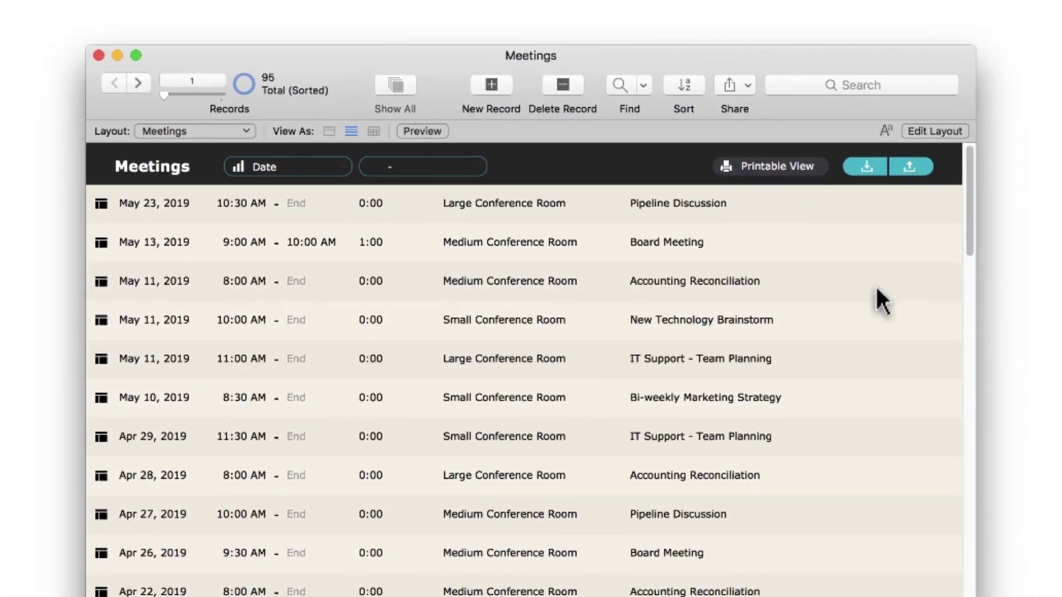
# Open the May 10, 2019 Bi-weekly Marketing Strategy meeting record from the list.
pyautogui.scroll(-5, 285, 338)
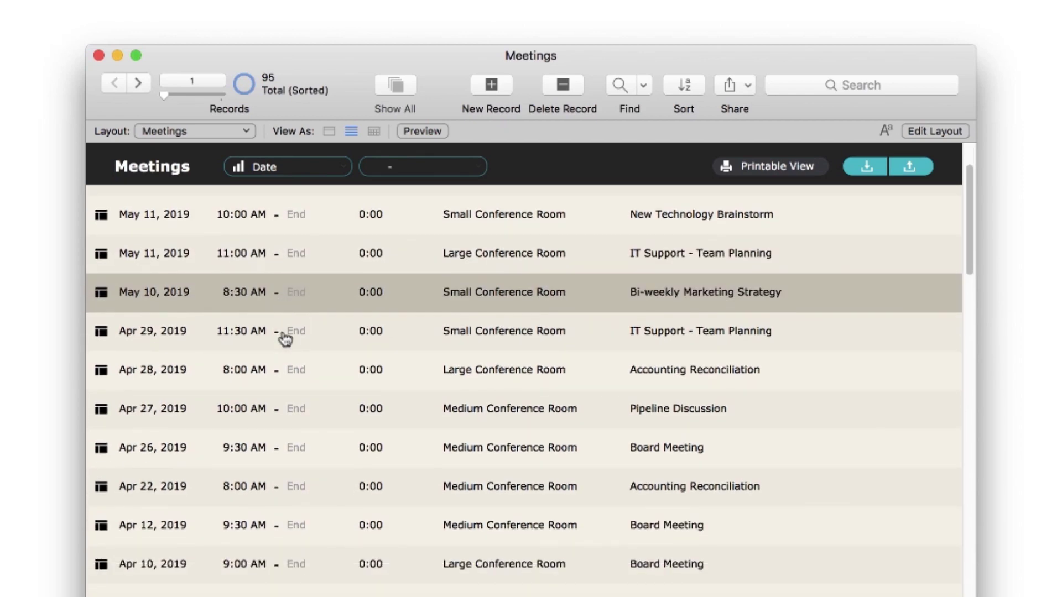
pyautogui.scroll(-4, 286, 339)
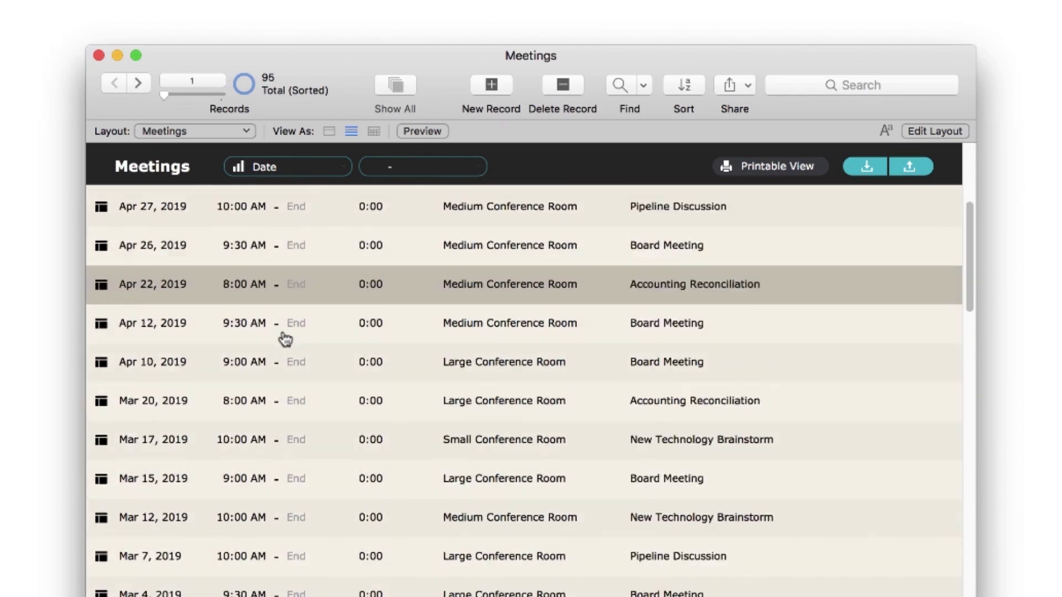
pyautogui.scroll(9, 285, 335)
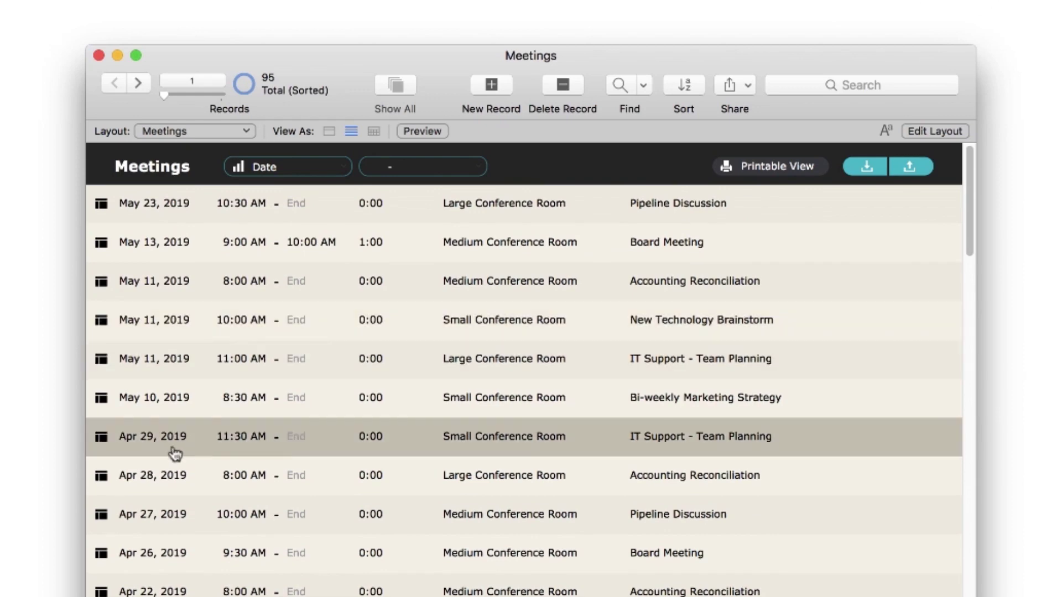
pyautogui.click(100, 399)
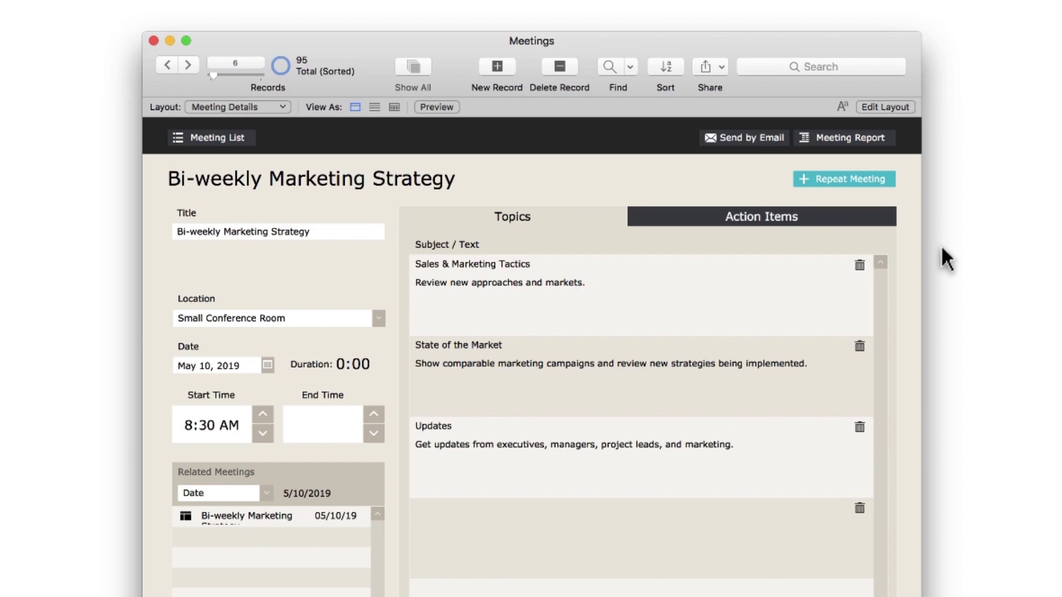
# Step back and forth through meetings, then jump to record 25, the Feb 1, 2019 meeting.
pyautogui.click(809, 218)
pyautogui.click(166, 64)
pyautogui.click(167, 65)
pyautogui.click(166, 64)
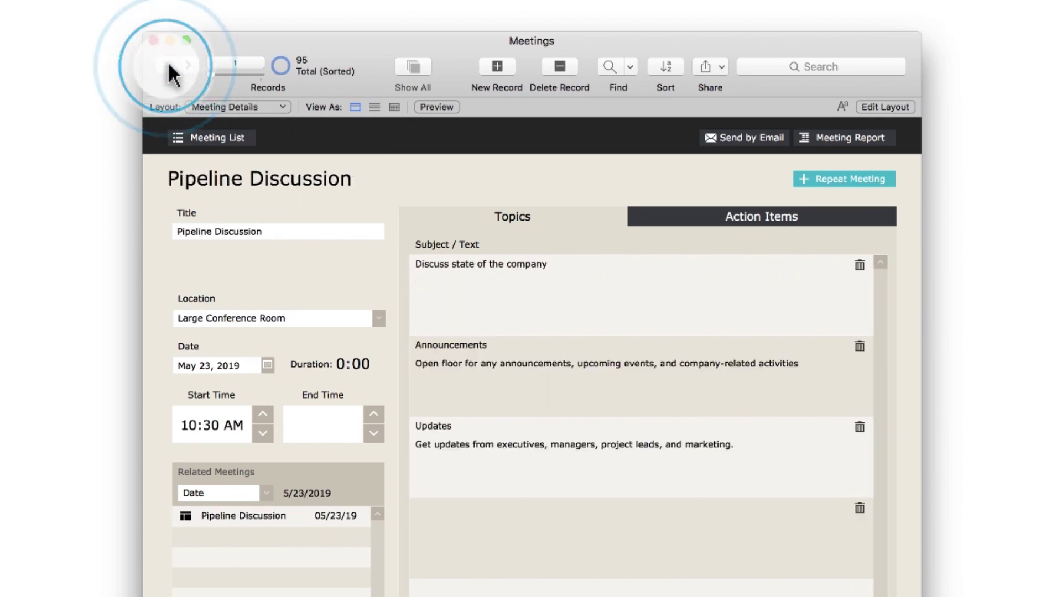
pyautogui.click(189, 64)
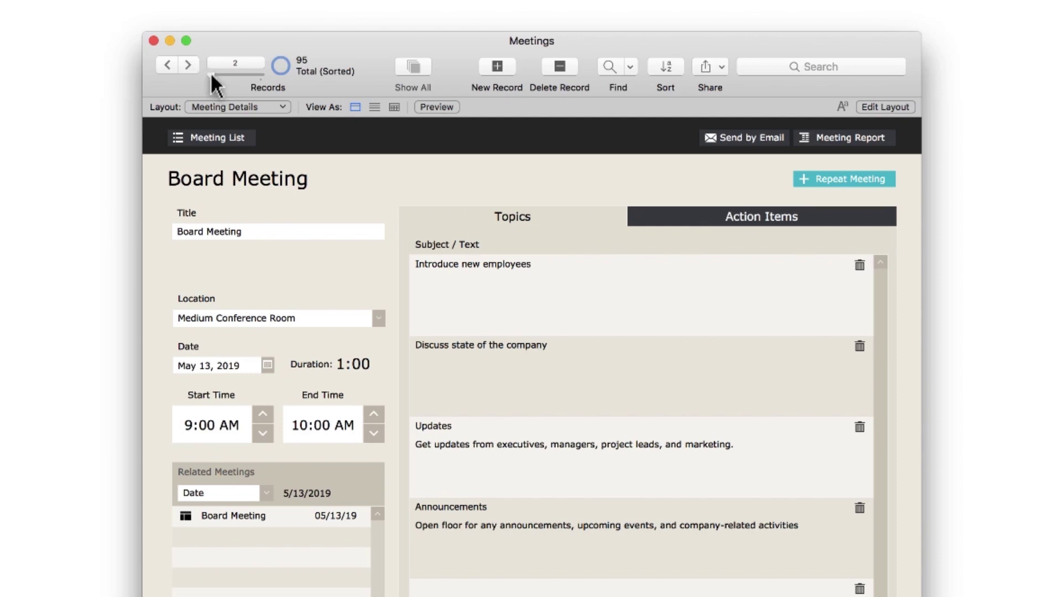
pyautogui.moveTo(210, 71); pyautogui.dragTo(223, 72)
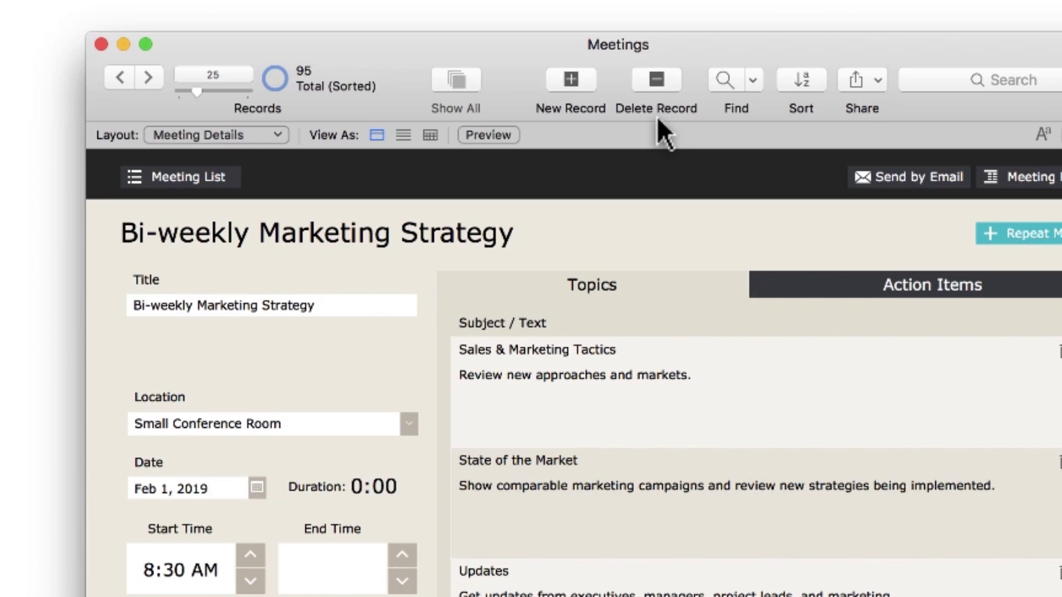
# Switch to the Desktop > Meetings list layout and start a new find request.
pyautogui.click(277, 134)
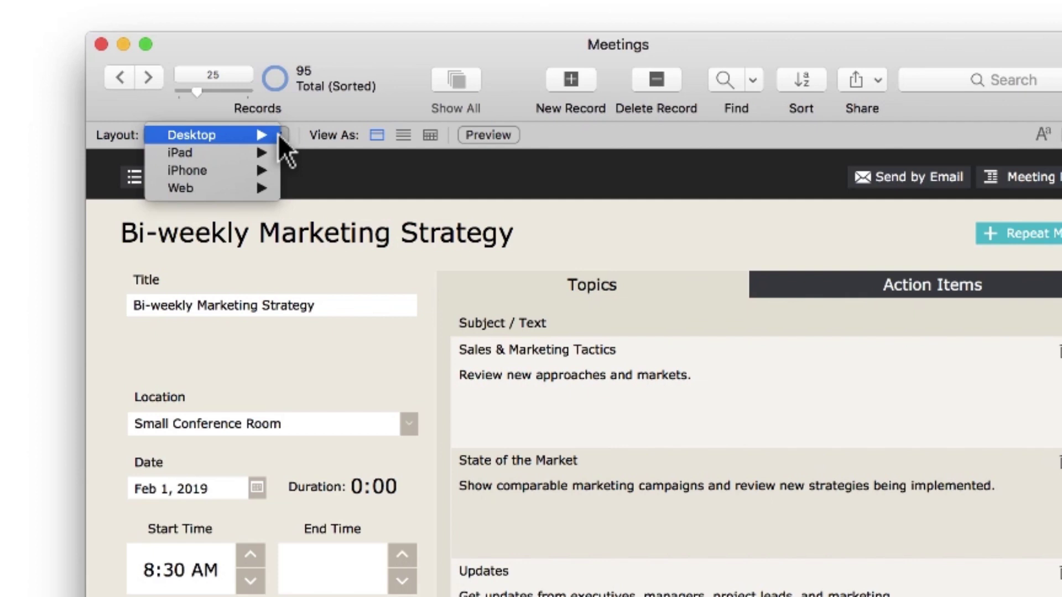
pyautogui.moveTo(260, 154)
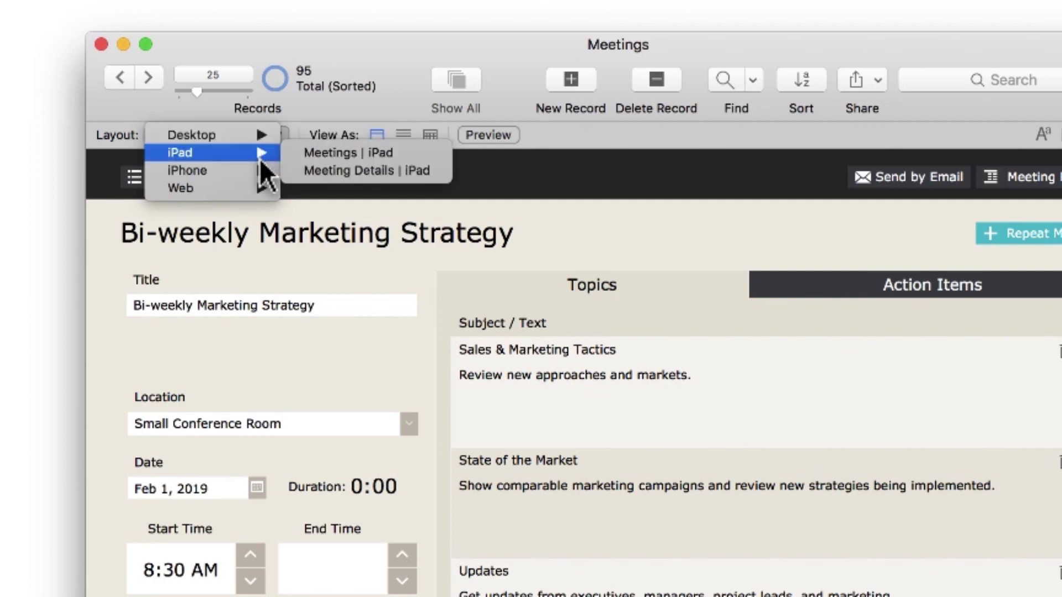
pyautogui.moveTo(261, 188)
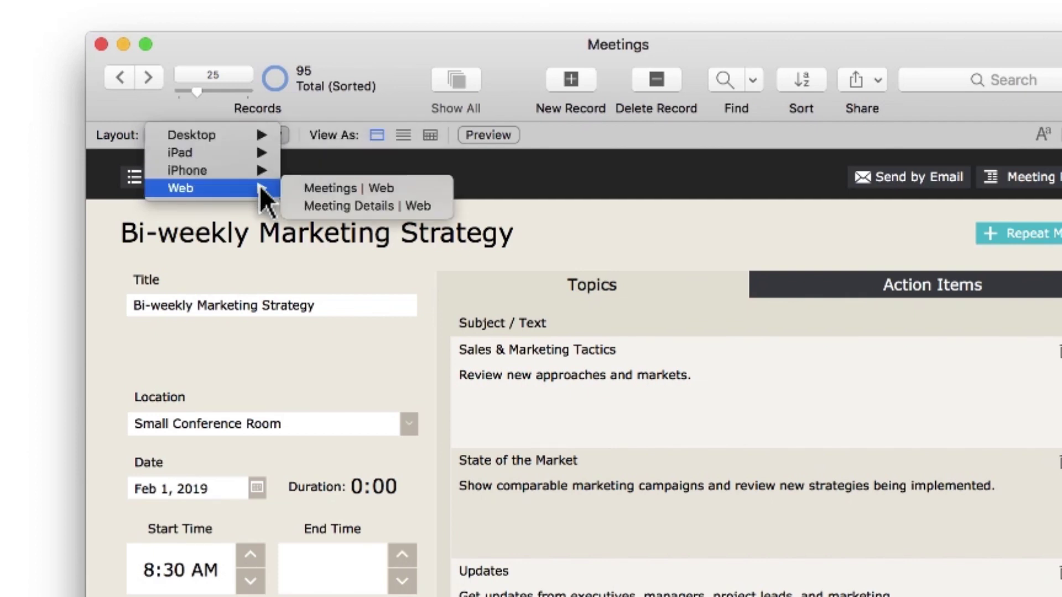
pyautogui.moveTo(261, 135)
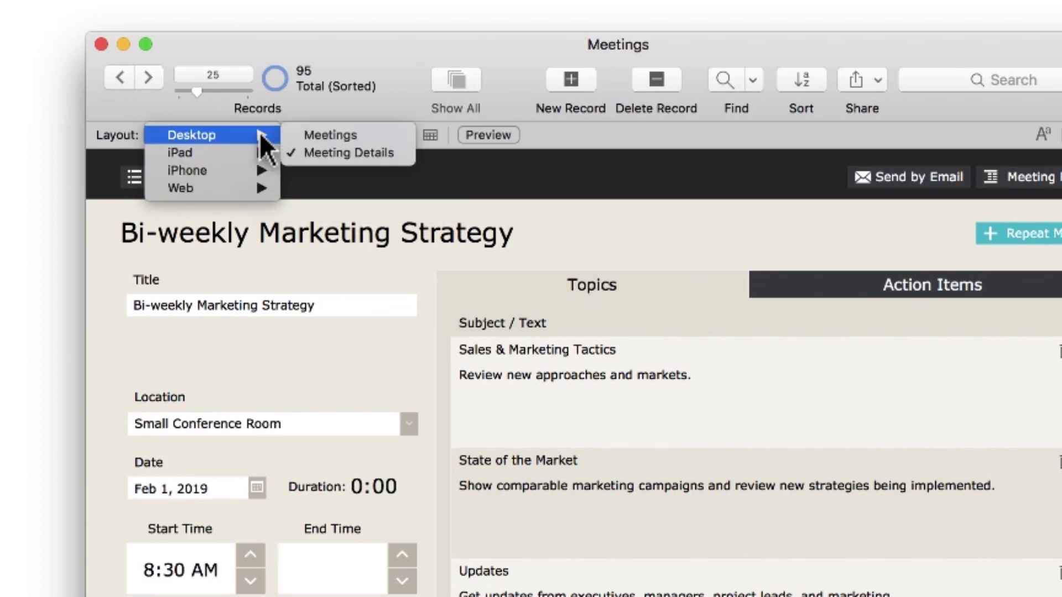
pyautogui.click(308, 135)
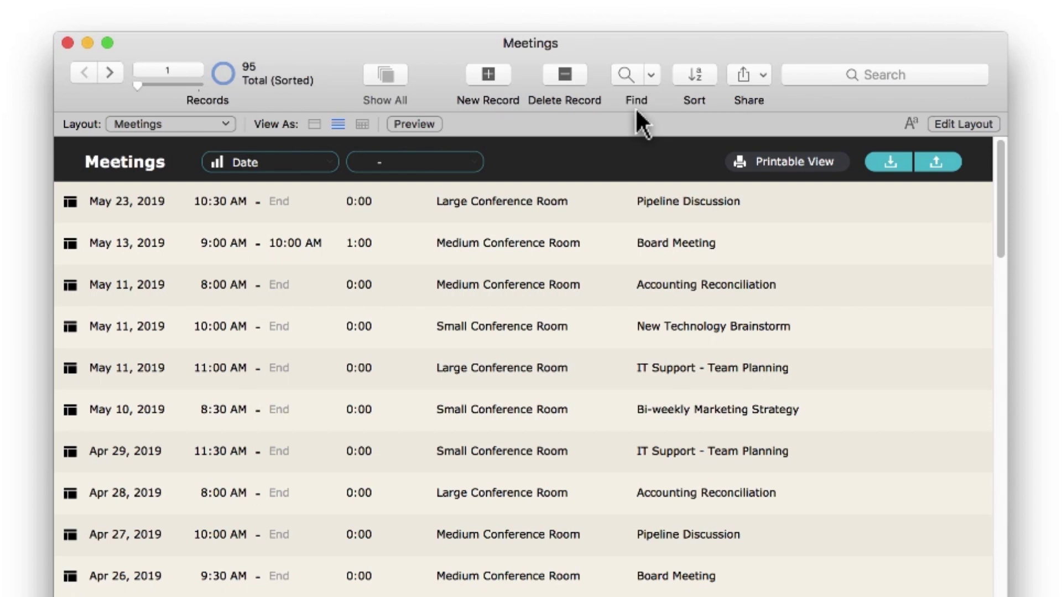
pyautogui.click(627, 80)
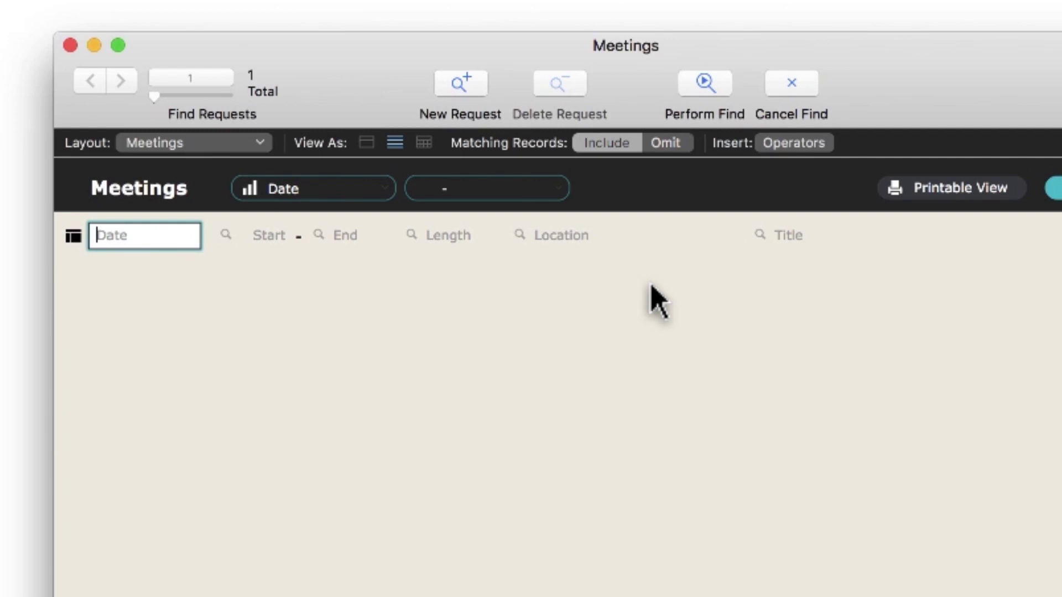
# Find meetings held in Large conference rooms, leaving 27 of 95 records.
pyautogui.click(575, 235)
pyautogui.write('Larg')
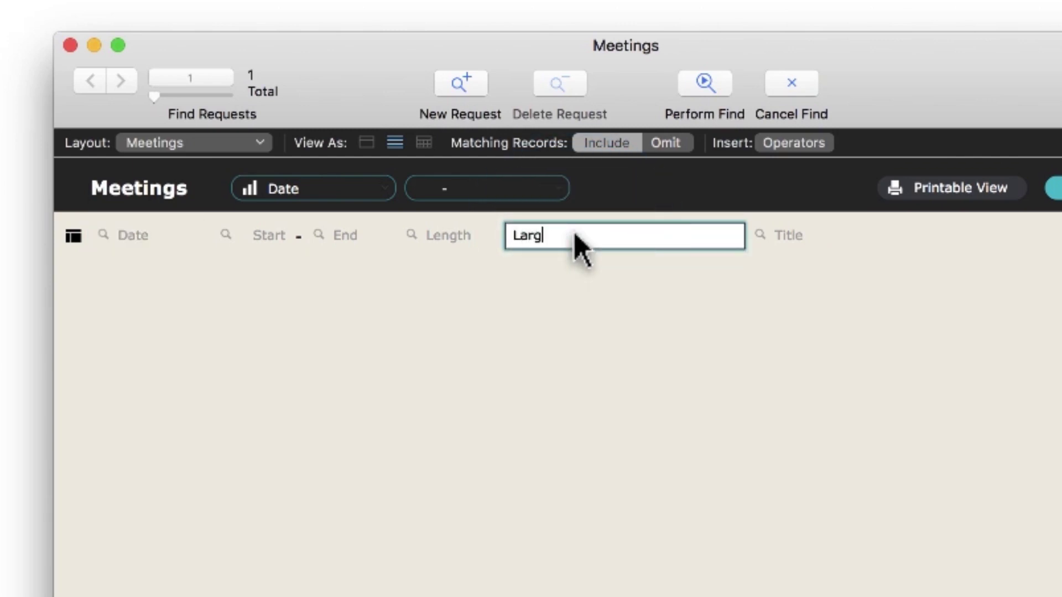
pyautogui.write('e')
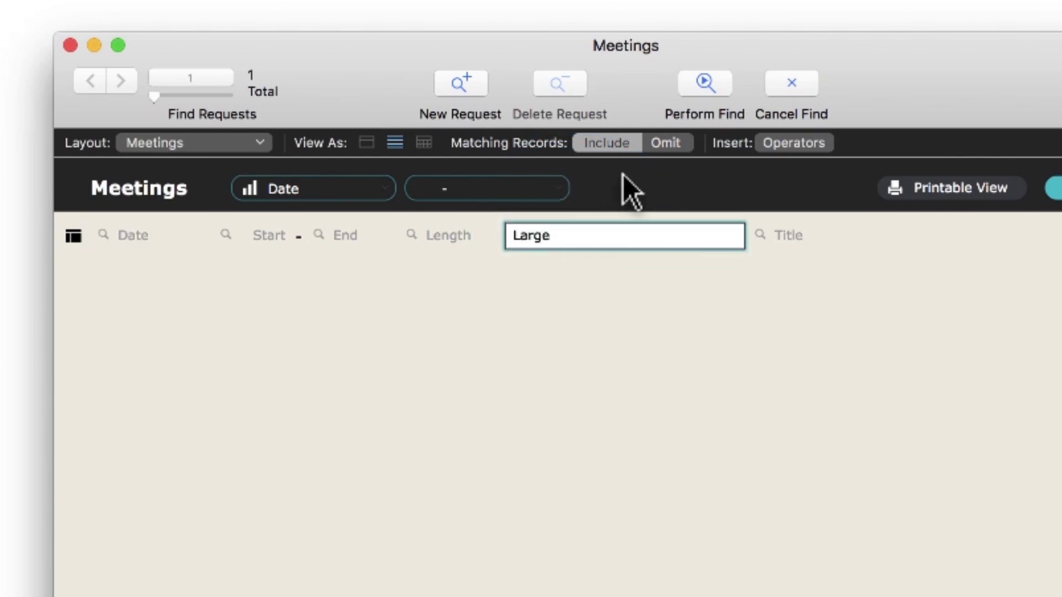
pyautogui.click(701, 83)
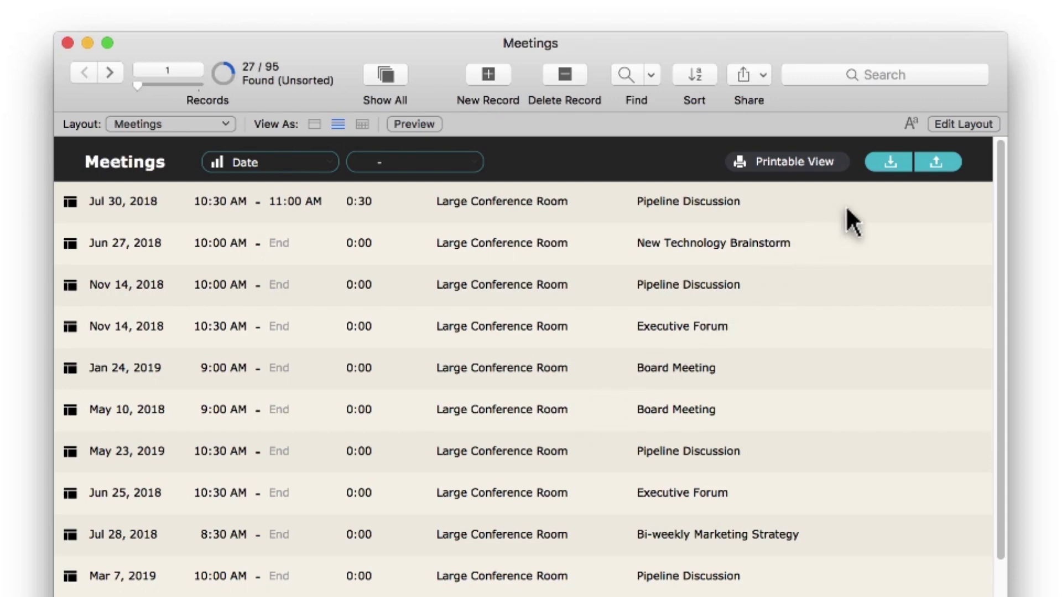
# Find meetings starting at 10:30AM in a Medium room, returning 5 of 95 records.
pyautogui.click(626, 77)
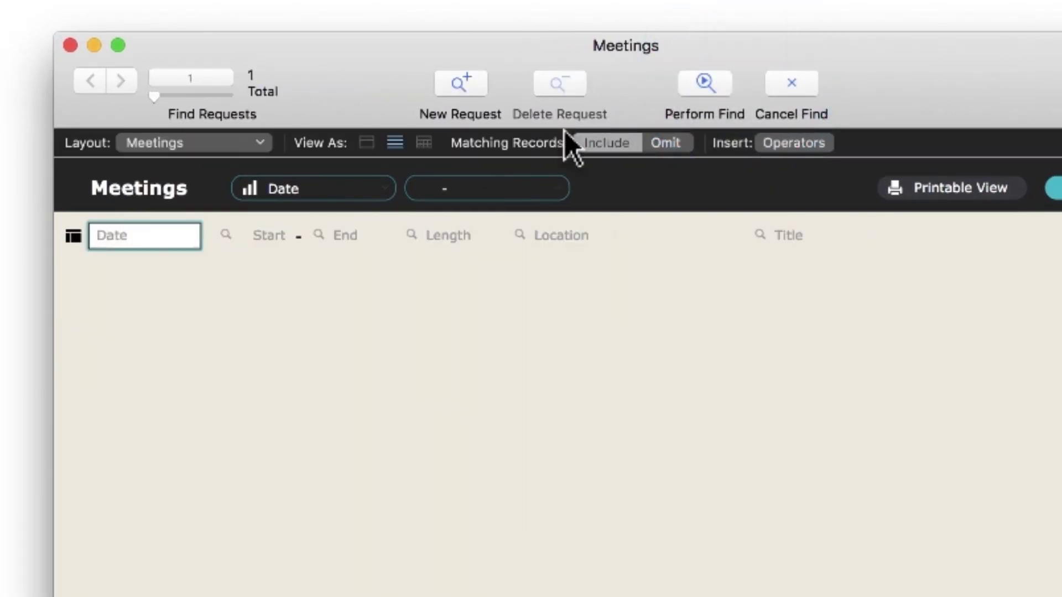
pyautogui.click(227, 243)
pyautogui.write('10:30AM')
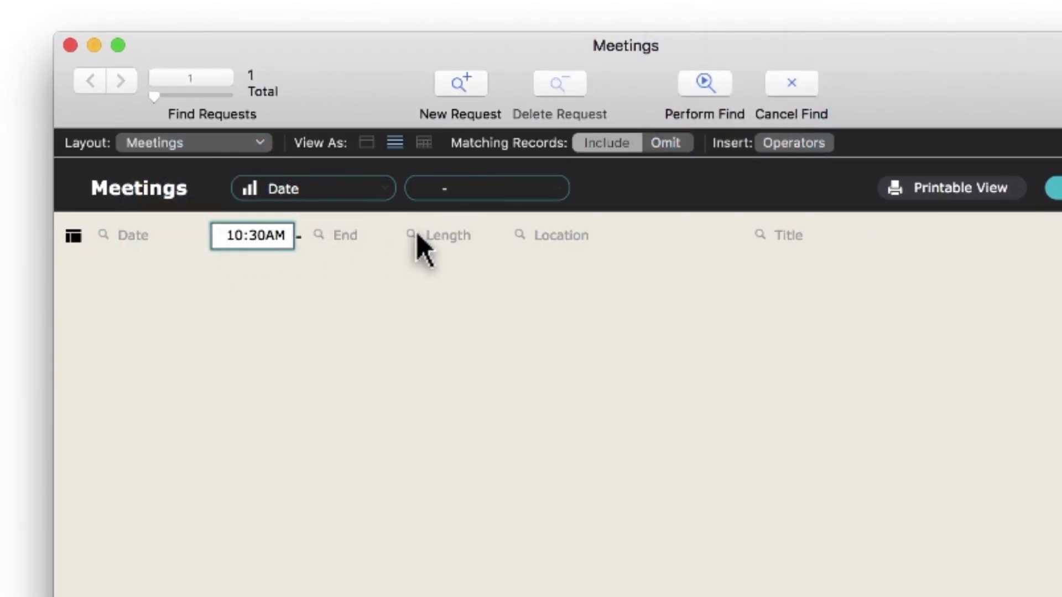
pyautogui.click(585, 235)
pyautogui.write('Medium')
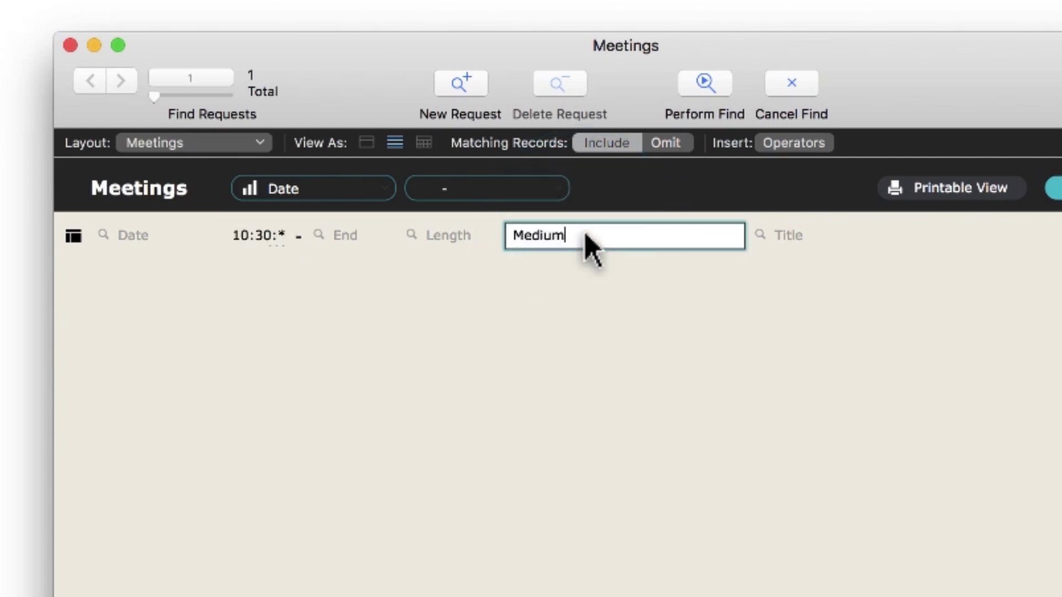
pyautogui.press('Return')
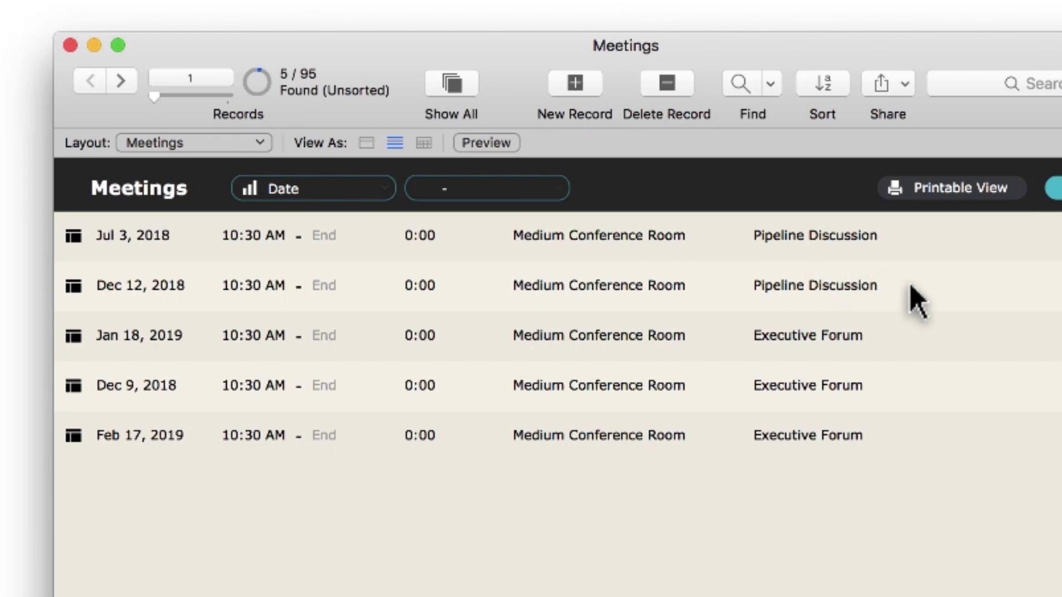
pyautogui.click(741, 84)
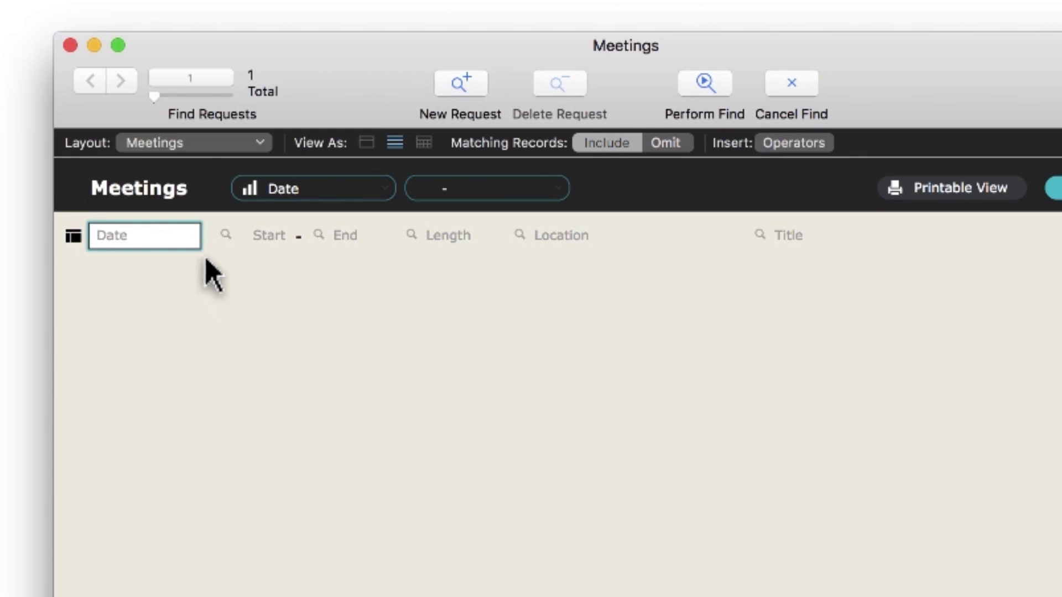
# Find meetings dated 7/1/18...9/1/18, returning 19 of 95 records.
pyautogui.click(191, 237)
pyautogui.write('7/1/18...')
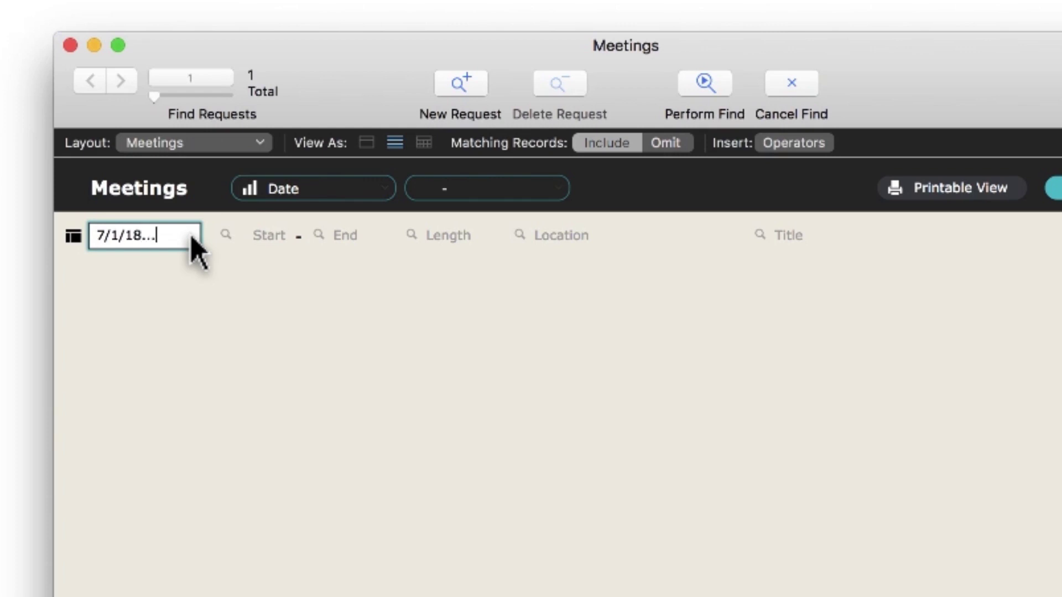
pyautogui.write('9/1/18')
pyautogui.click(705, 83)
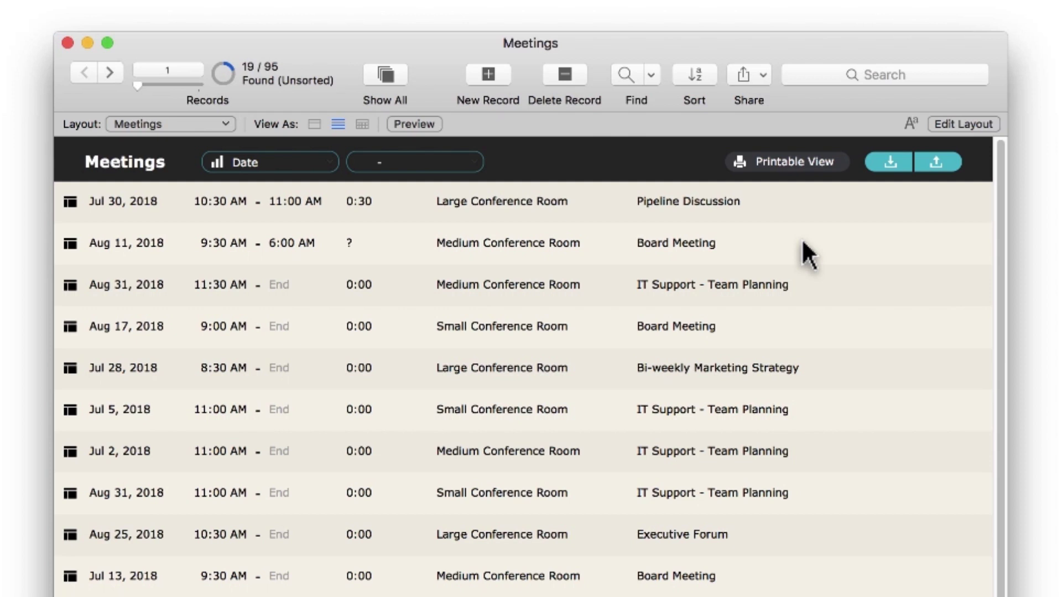
# Sort the 19 found meetings ascending by Location, then by Date.
pyautogui.click(696, 76)
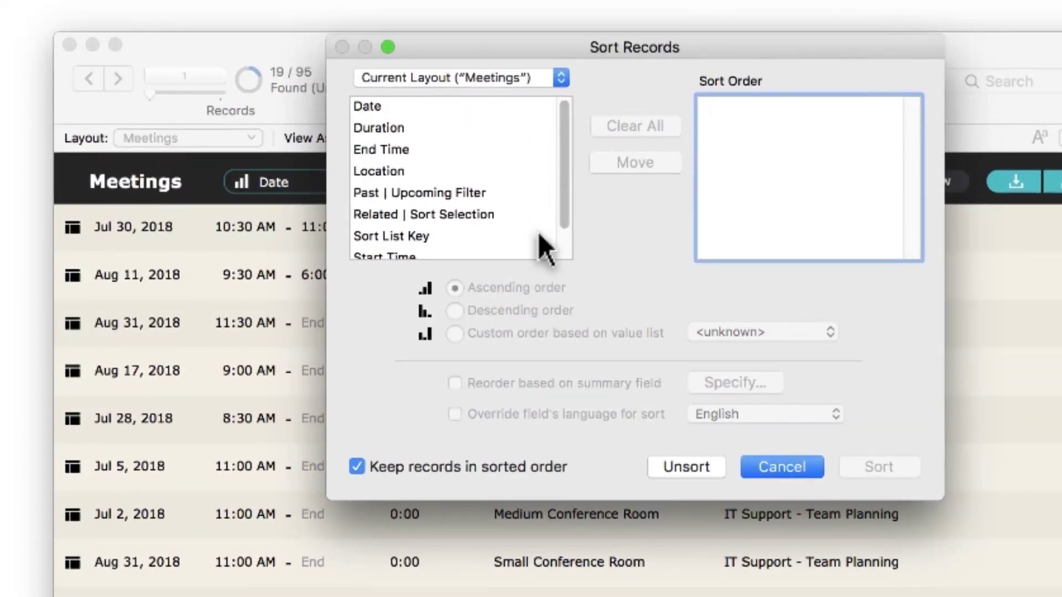
pyautogui.doubleClick(409, 172)
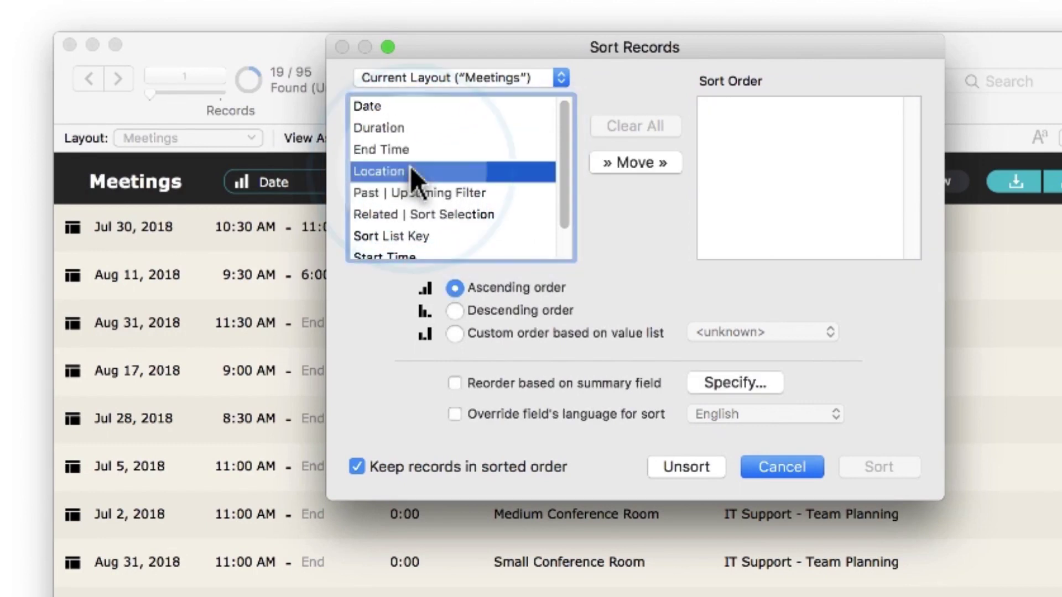
pyautogui.doubleClick(412, 107)
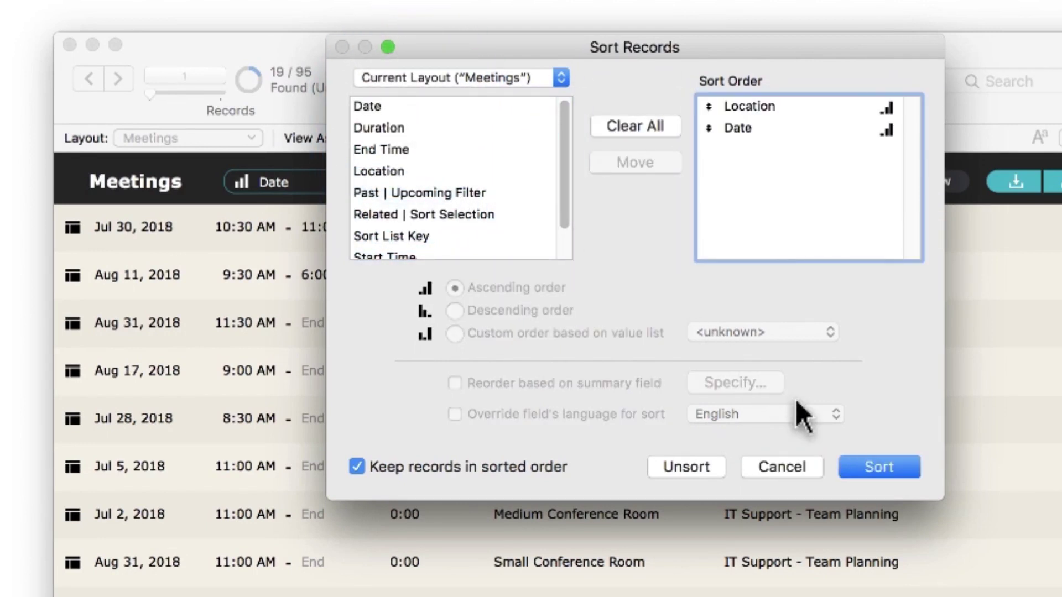
pyautogui.click(879, 465)
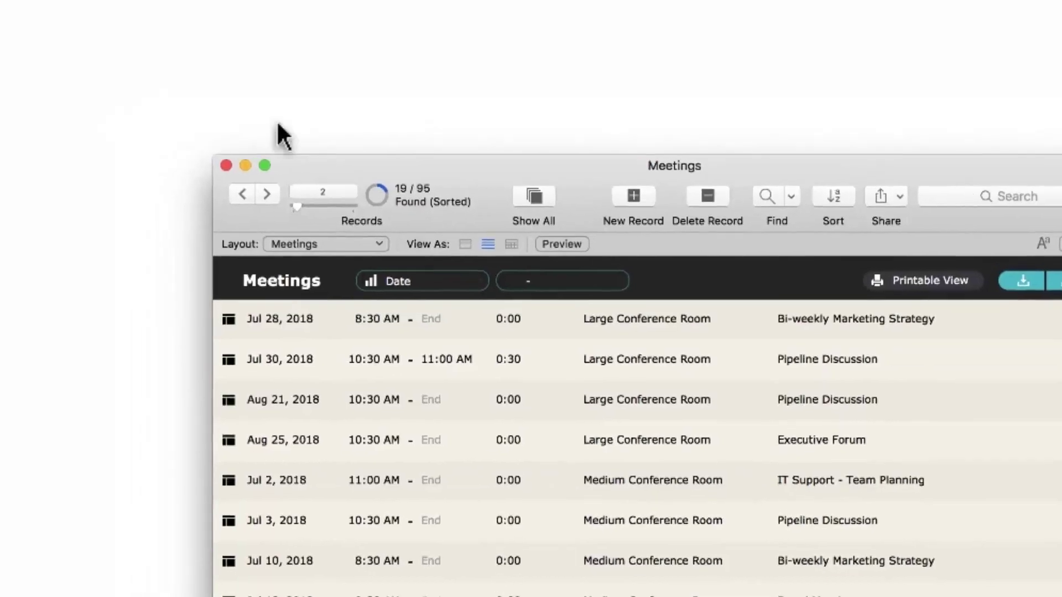
# Export the sorted meetings with all fields to an Excel workbook using default options.
pyautogui.click(89, 11)
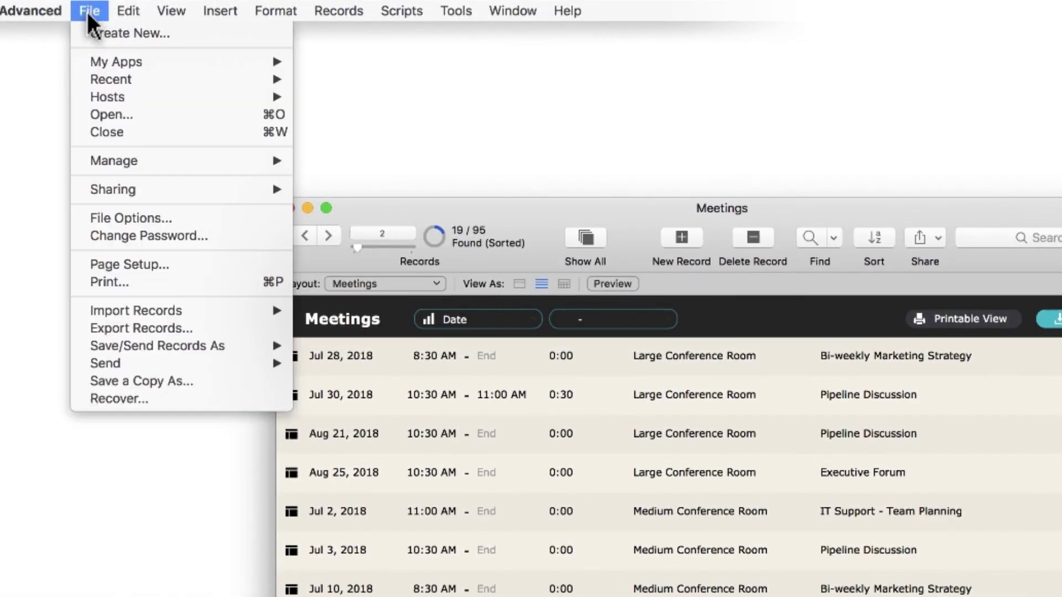
pyautogui.click(88, 328)
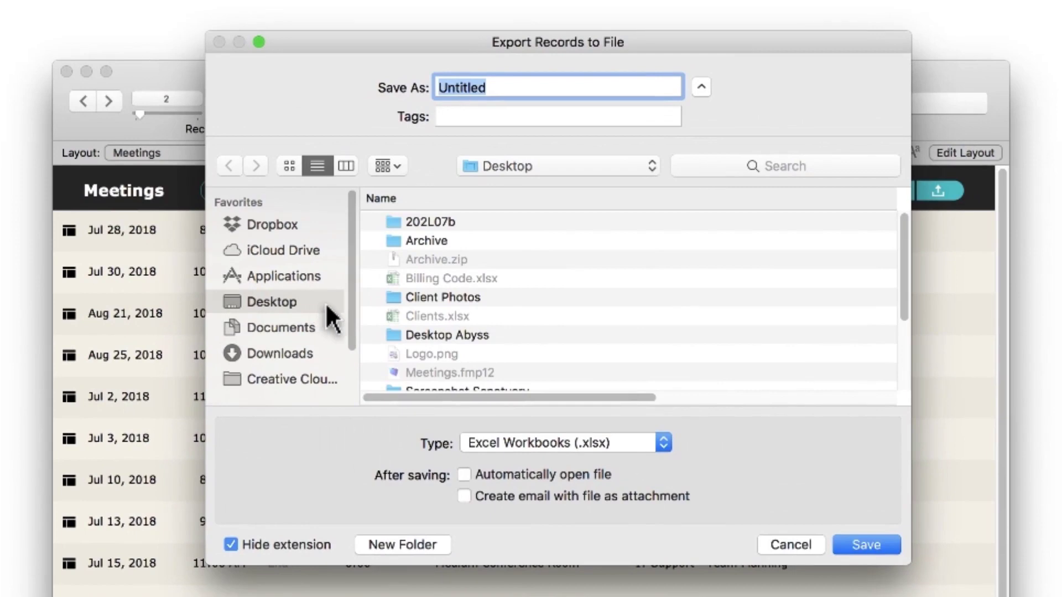
pyautogui.click(867, 545)
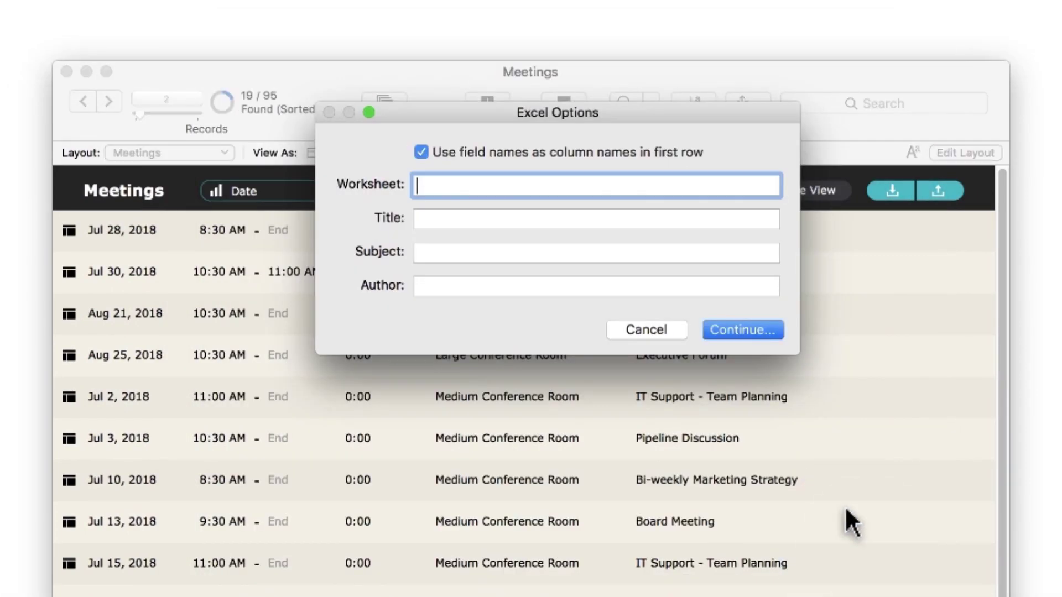
pyautogui.click(739, 327)
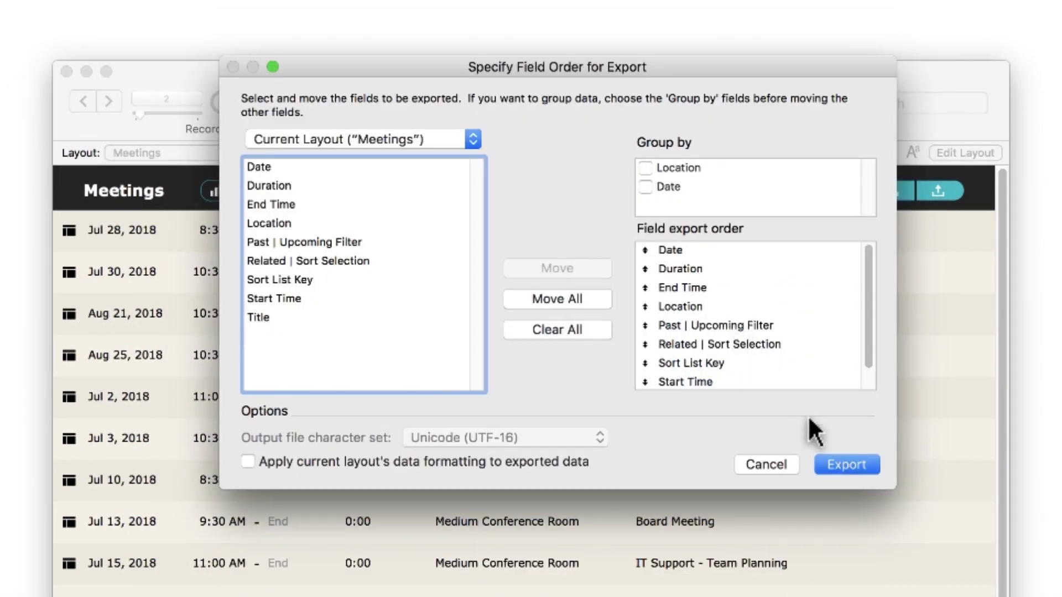
pyautogui.click(846, 465)
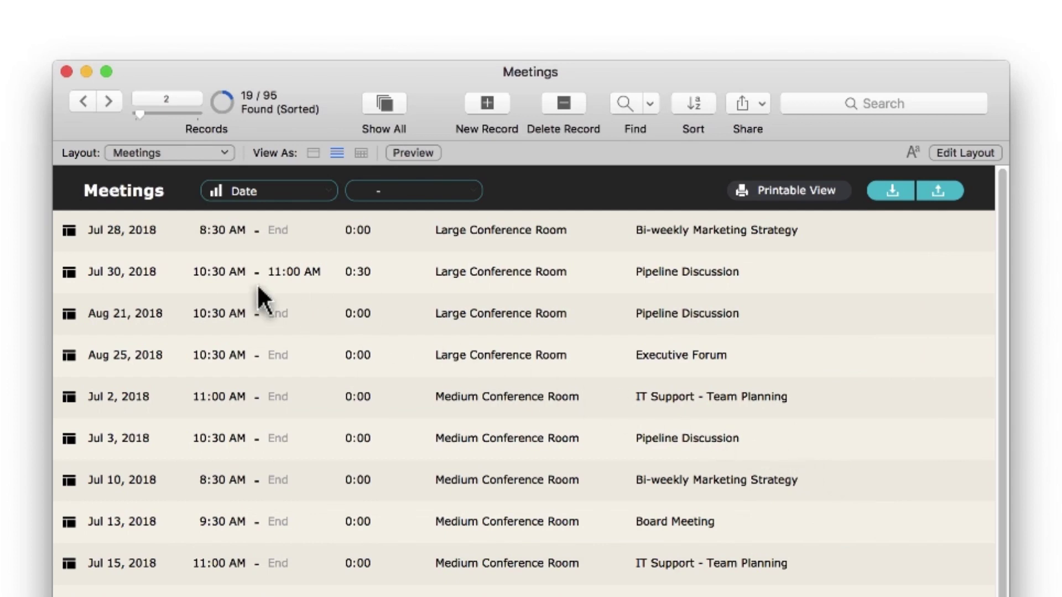
# Open the Jul 28, 2018 Bi-weekly Marketing Strategy meeting and preview its Meeting Report, then close it.
pyautogui.click(70, 231)
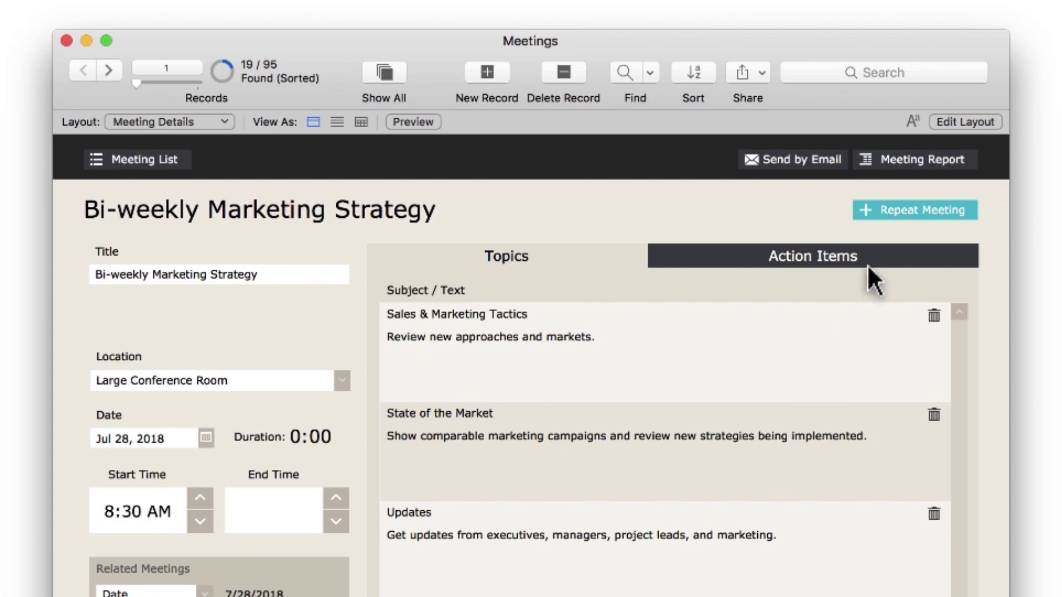
pyautogui.click(913, 159)
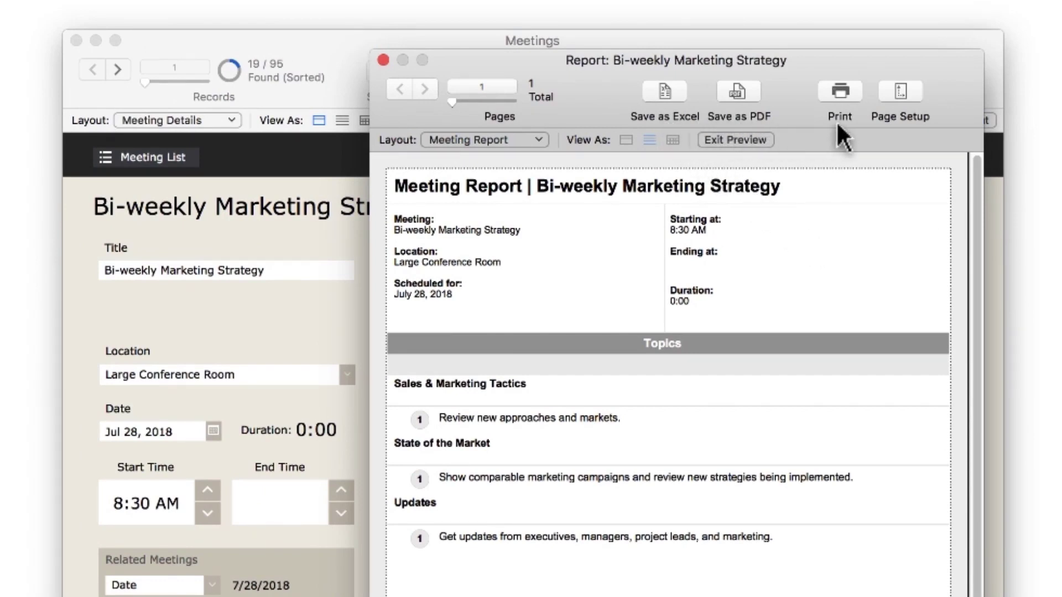
pyautogui.click(383, 57)
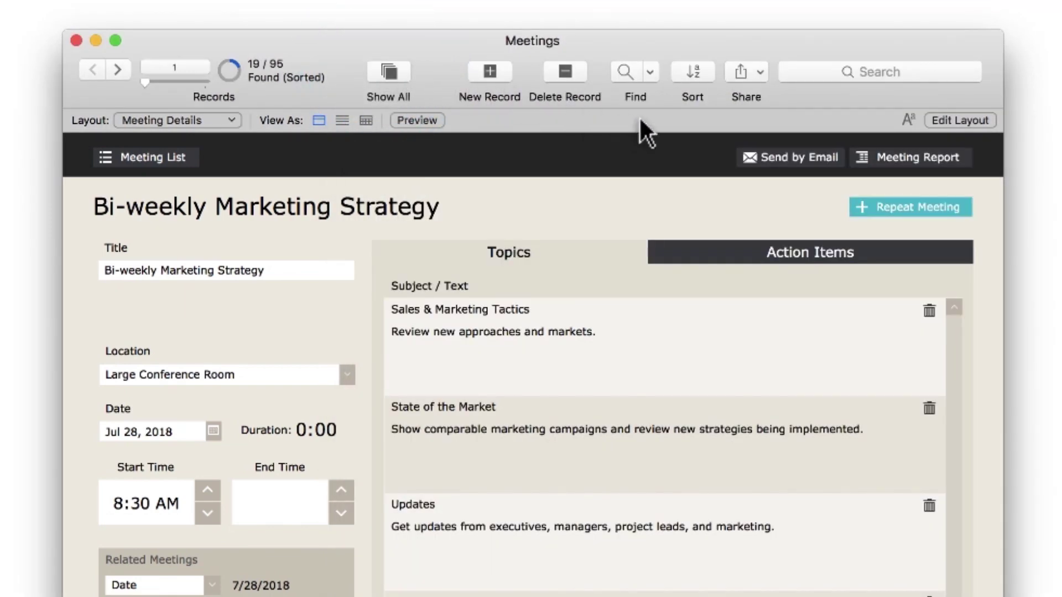
pyautogui.click(797, 158)
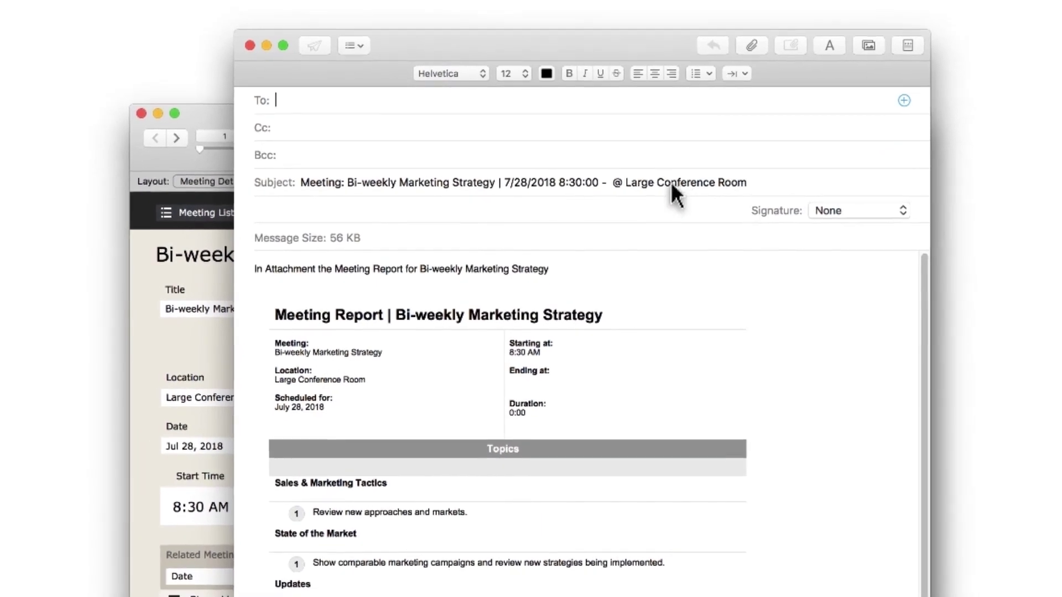
pyautogui.click(249, 47)
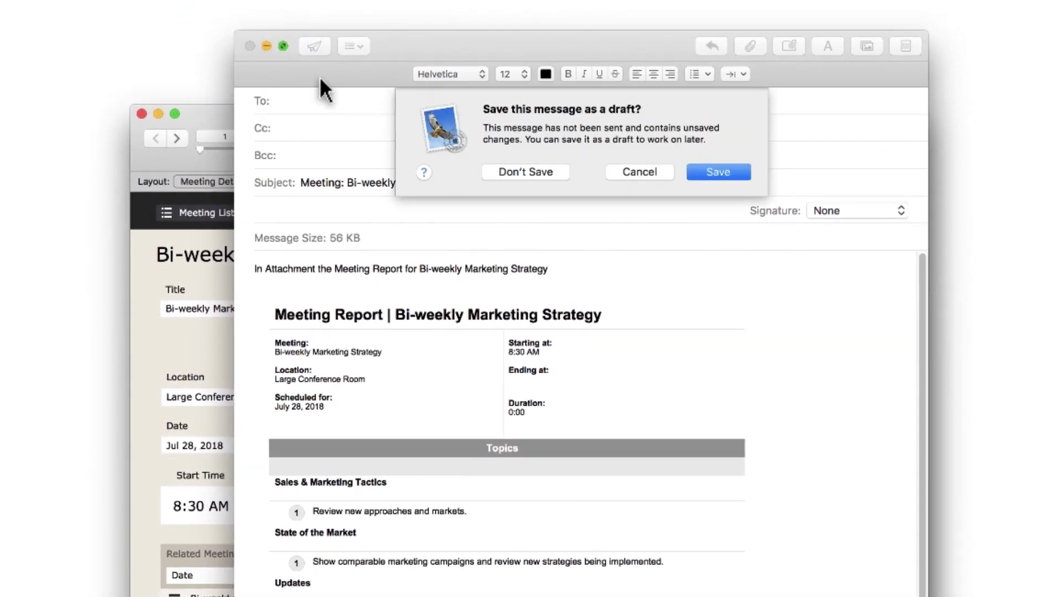
pyautogui.click(510, 169)
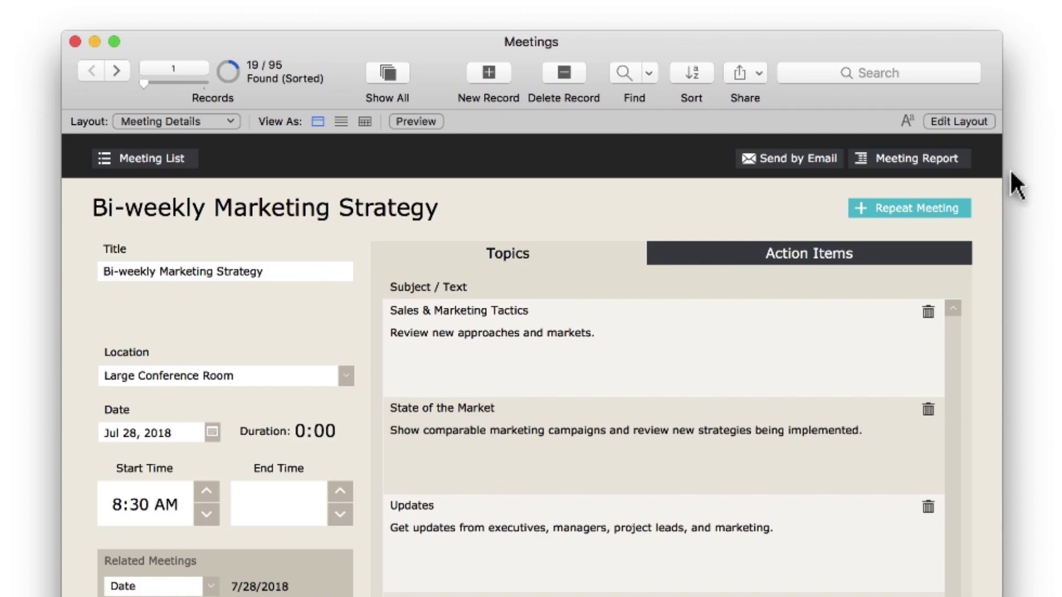
# In Layout mode, raise the Location, Date and Duration fields and add the Leader field below Date.
pyautogui.click(955, 120)
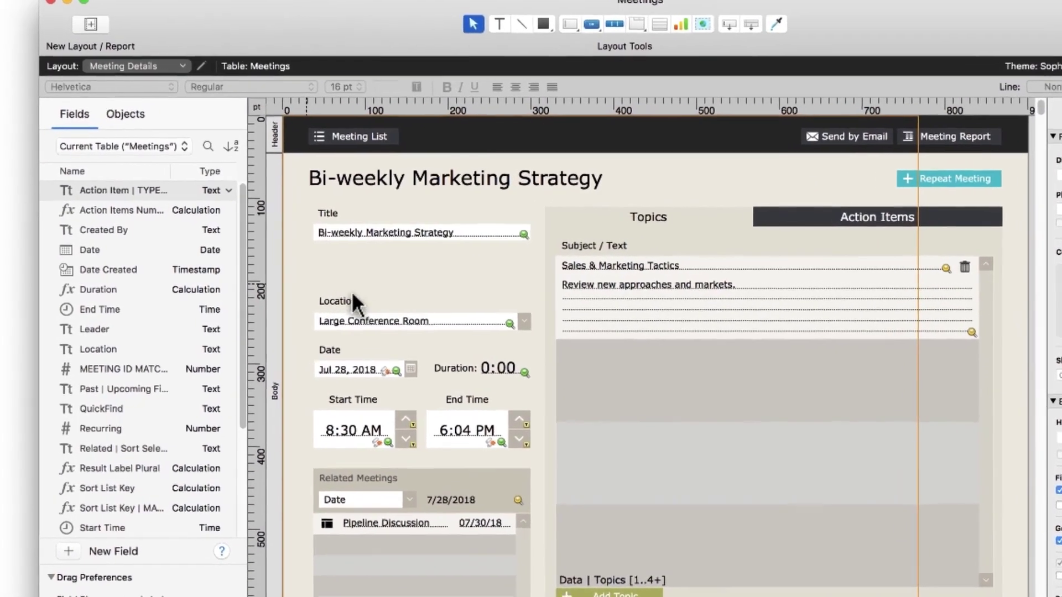
pyautogui.moveTo(244, 284); pyautogui.dragTo(420, 373)
pyautogui.moveTo(614, 419); pyautogui.dragTo(655, 338)
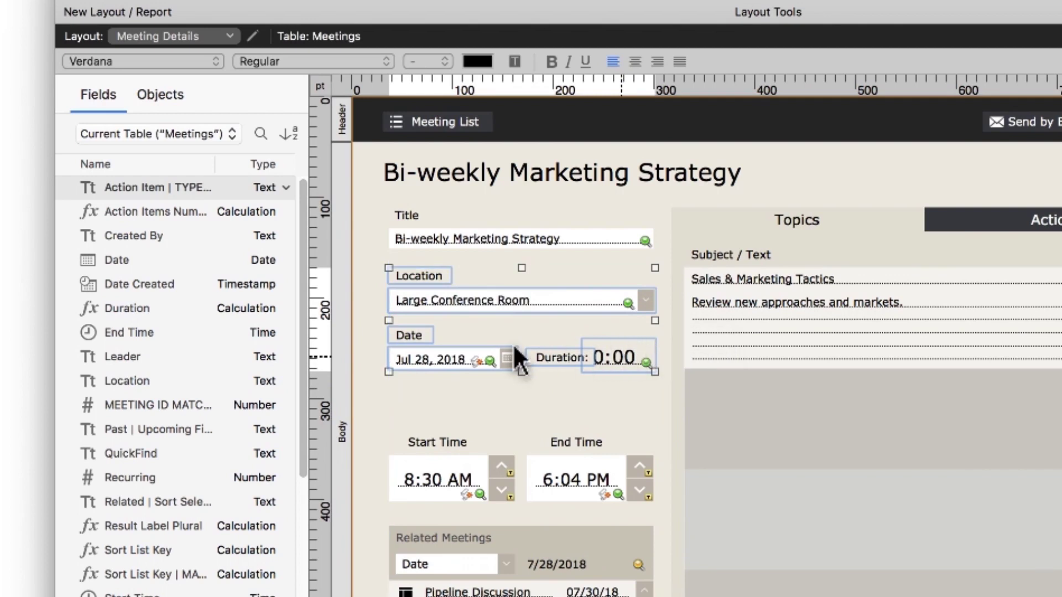
pyautogui.click(265, 358)
pyautogui.moveTo(266, 359); pyautogui.dragTo(435, 402)
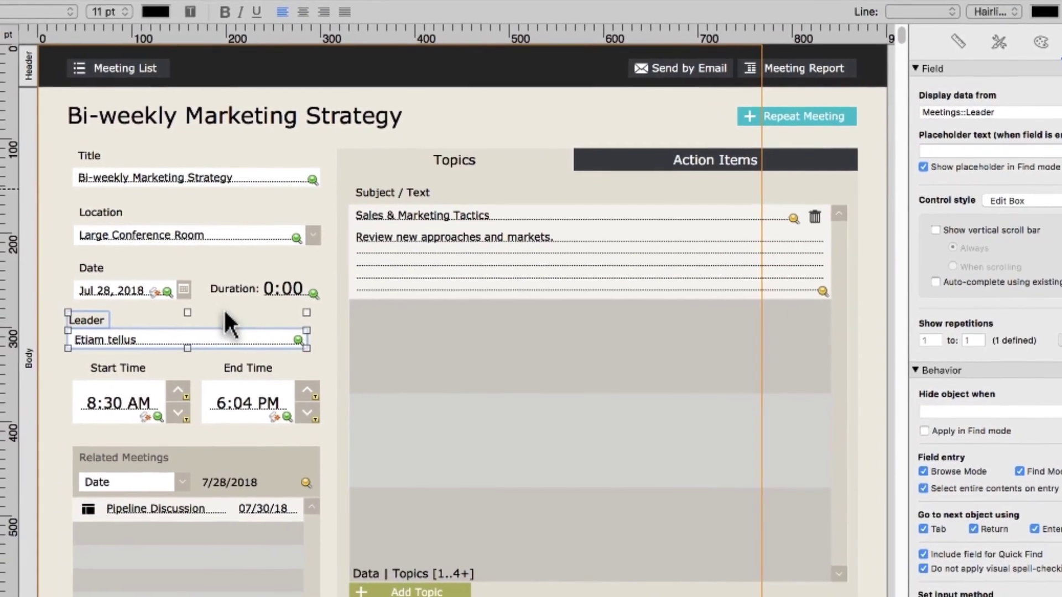
# Make the Leader field a Drop-down List fed by the Leader value list, then exit Layout mode.
pyautogui.click(66, 358)
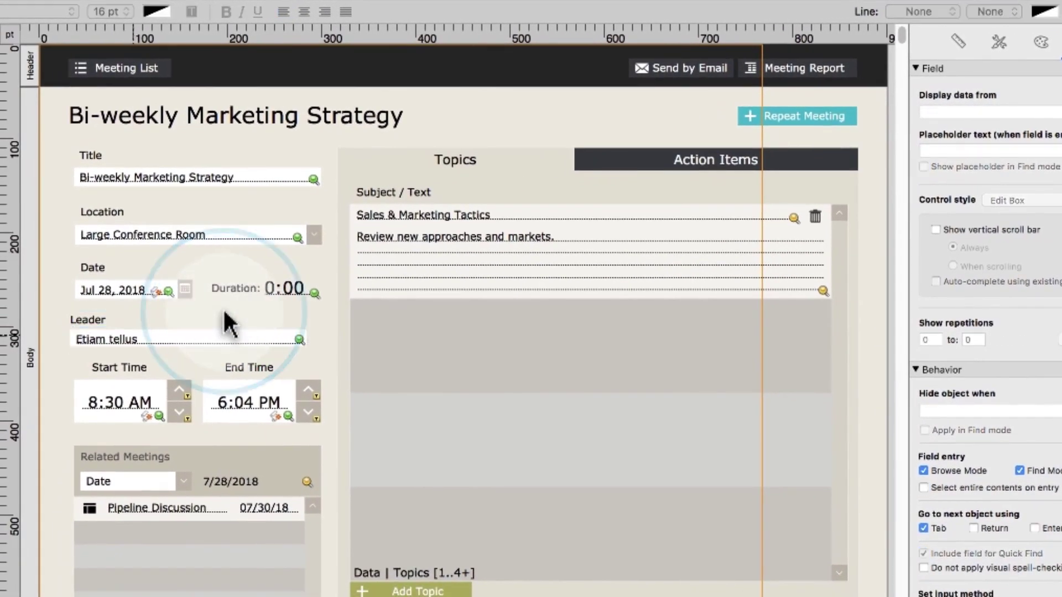
pyautogui.click(976, 199)
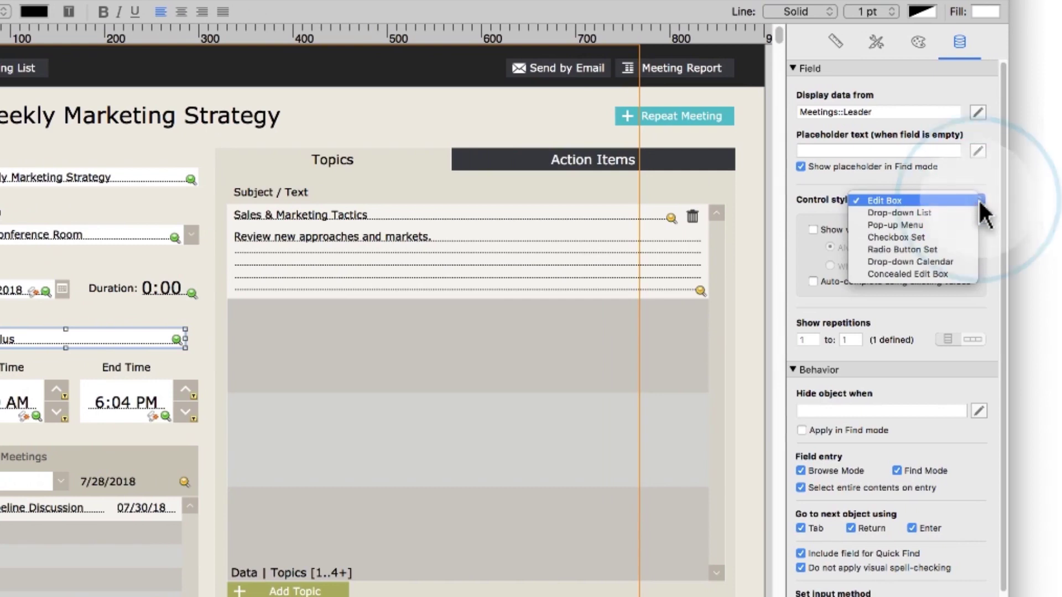
pyautogui.click(954, 212)
pyautogui.click(951, 225)
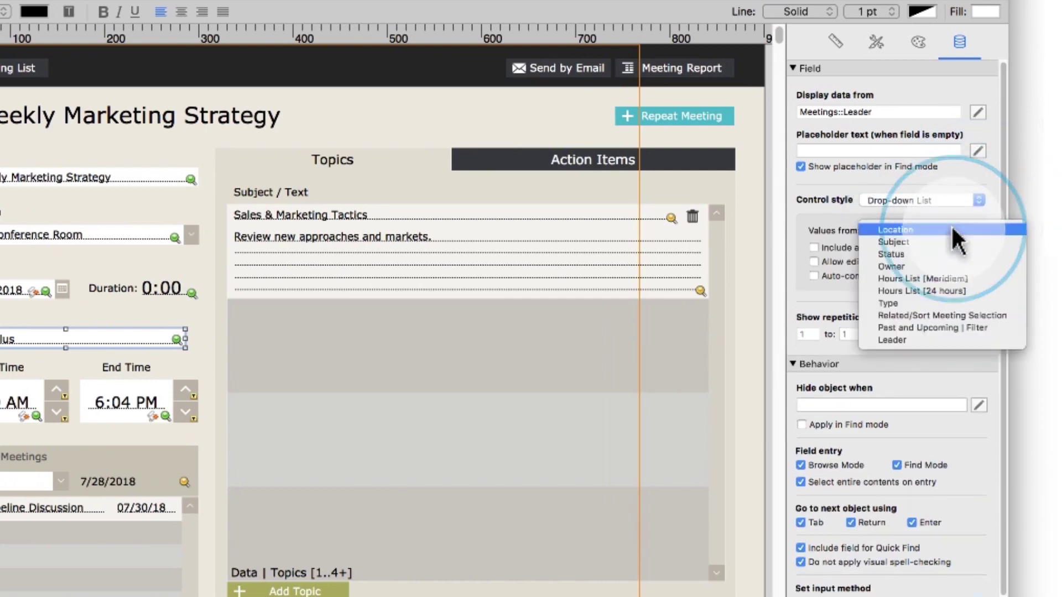
pyautogui.click(951, 339)
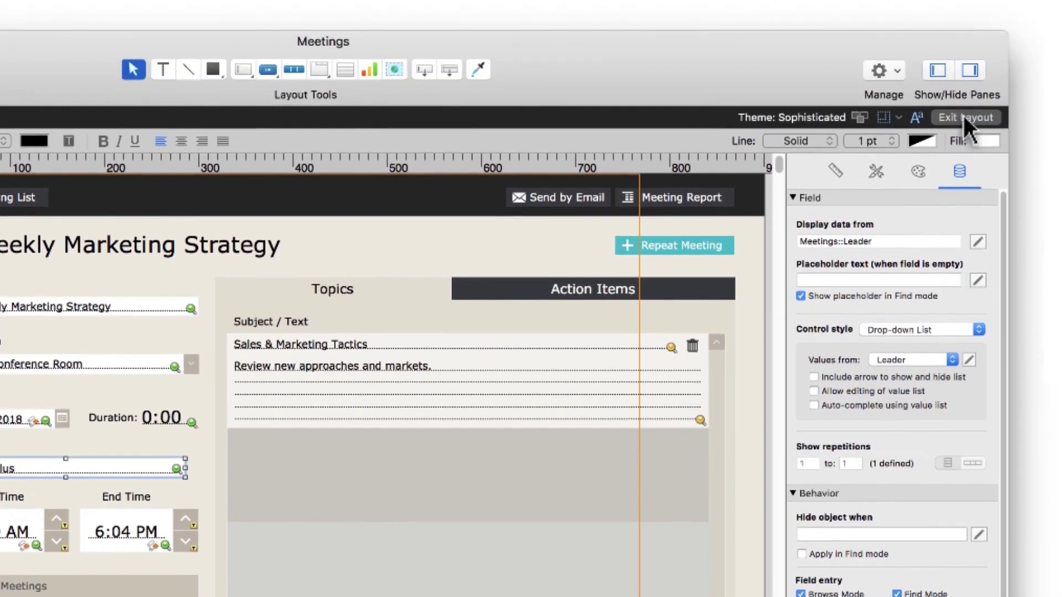
pyautogui.click(963, 116)
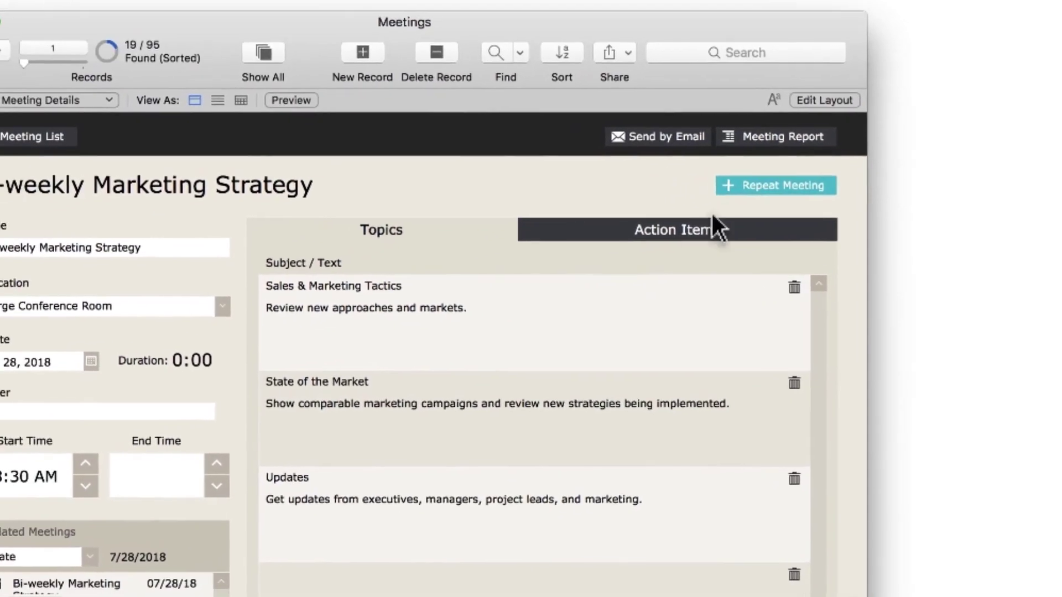
# Open the Leader field's drop-down on the Jul 28, 2018 Marketing Strategy record to view the names.
pyautogui.click(145, 410)
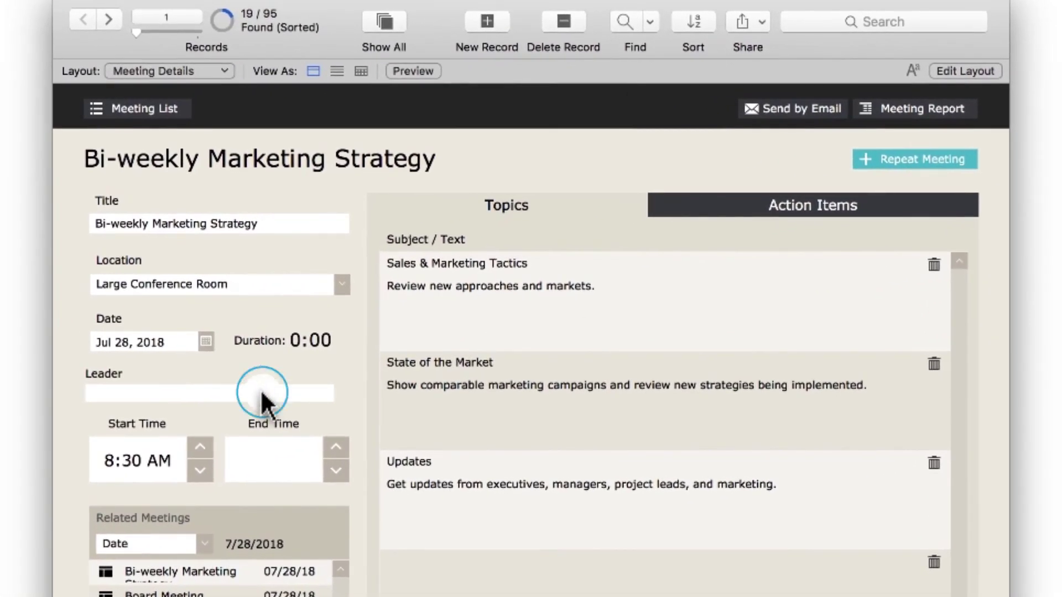
pyautogui.click(243, 413)
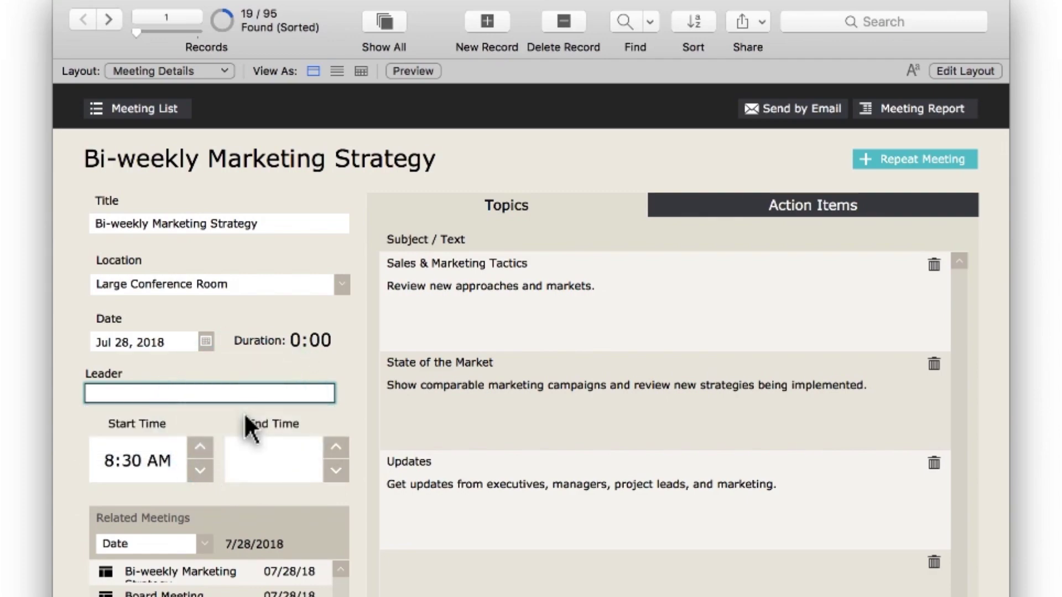